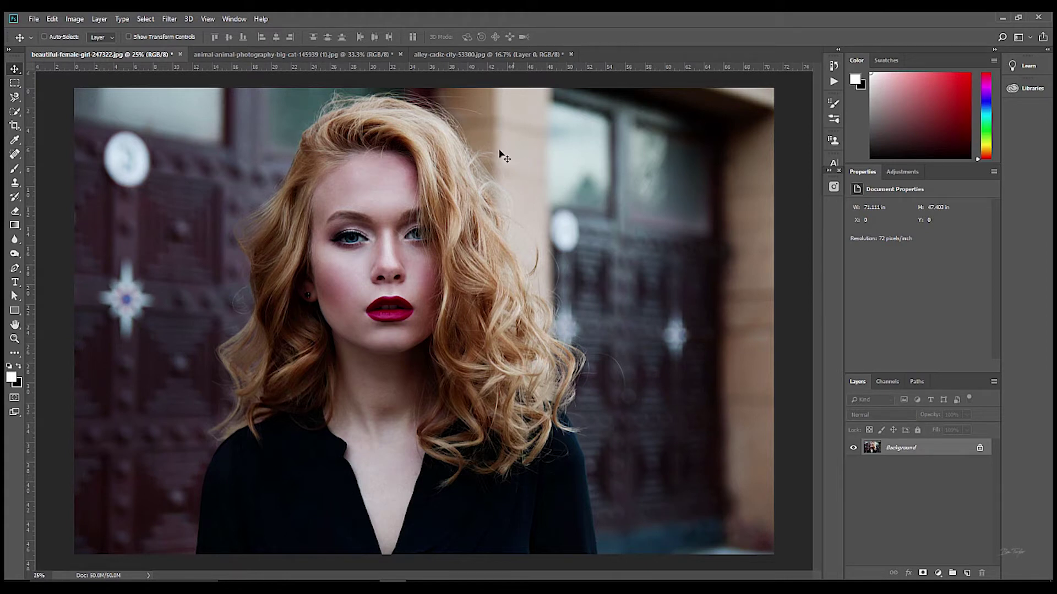
Step: Look over the tiger and street alley photos, then return to the portrait
click(300, 54)
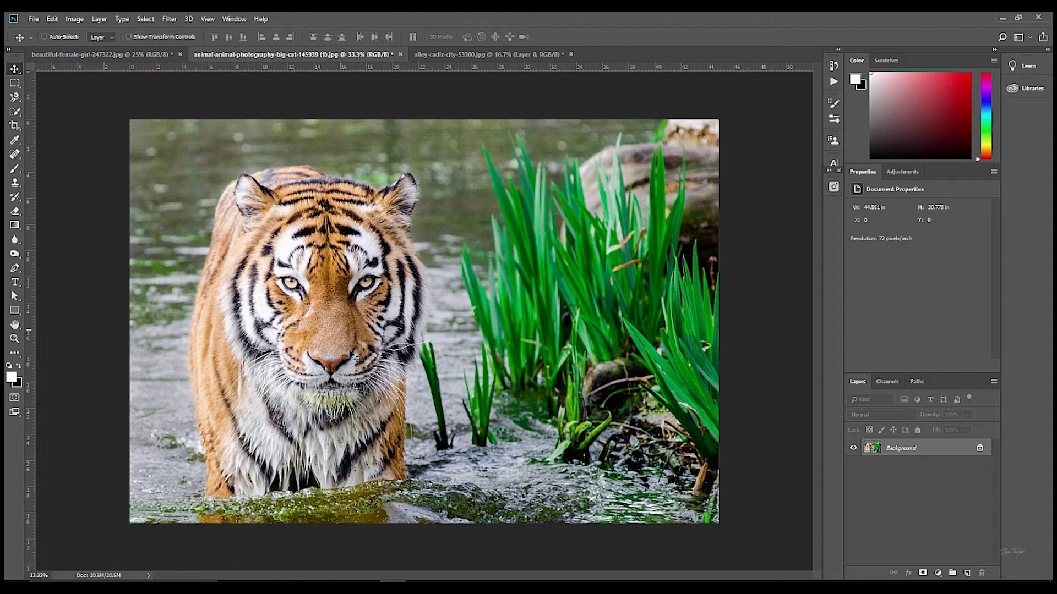
click(484, 54)
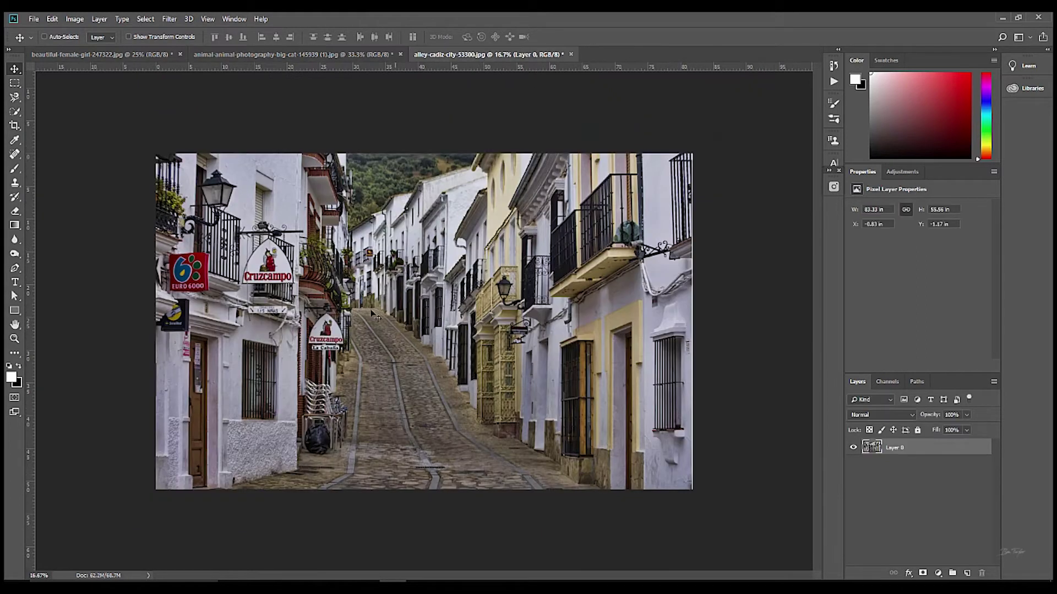
click(121, 54)
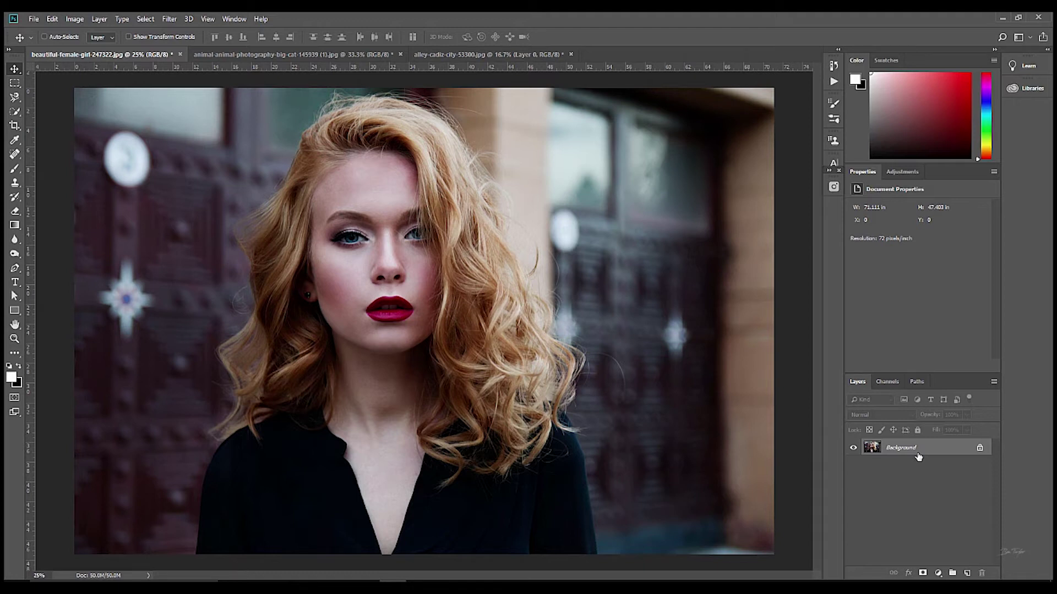
Step: Duplicate the portrait's Background layer into Layer 1
key(ctrl+j)
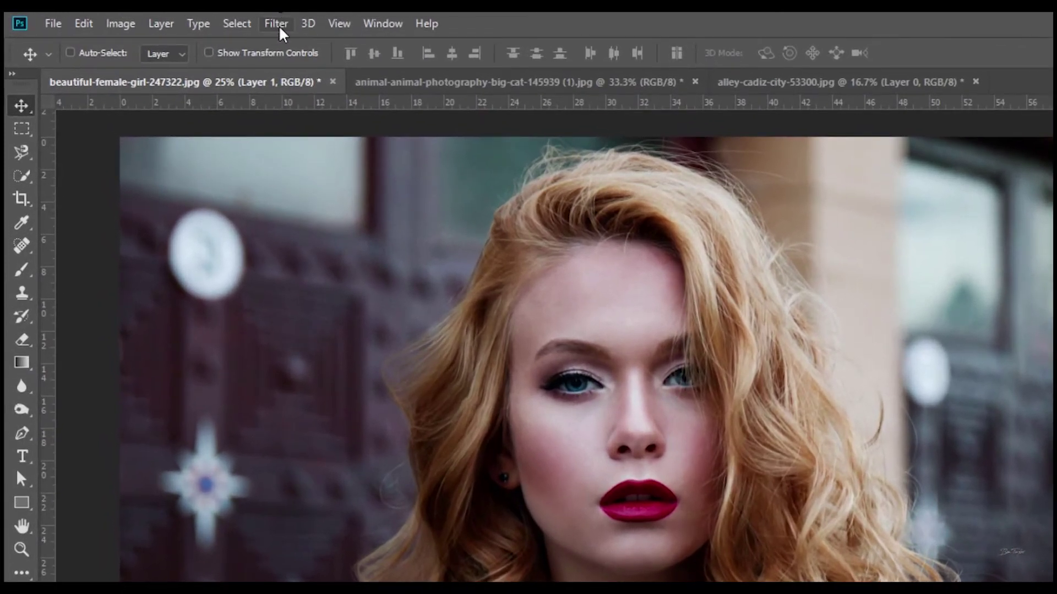
click(277, 24)
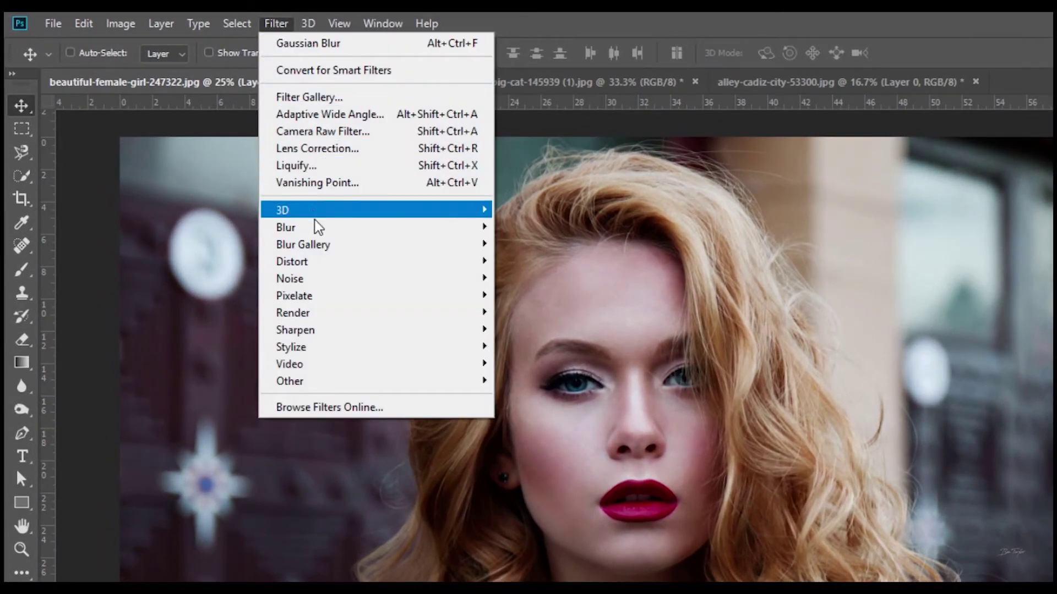
mouse_move(317, 228)
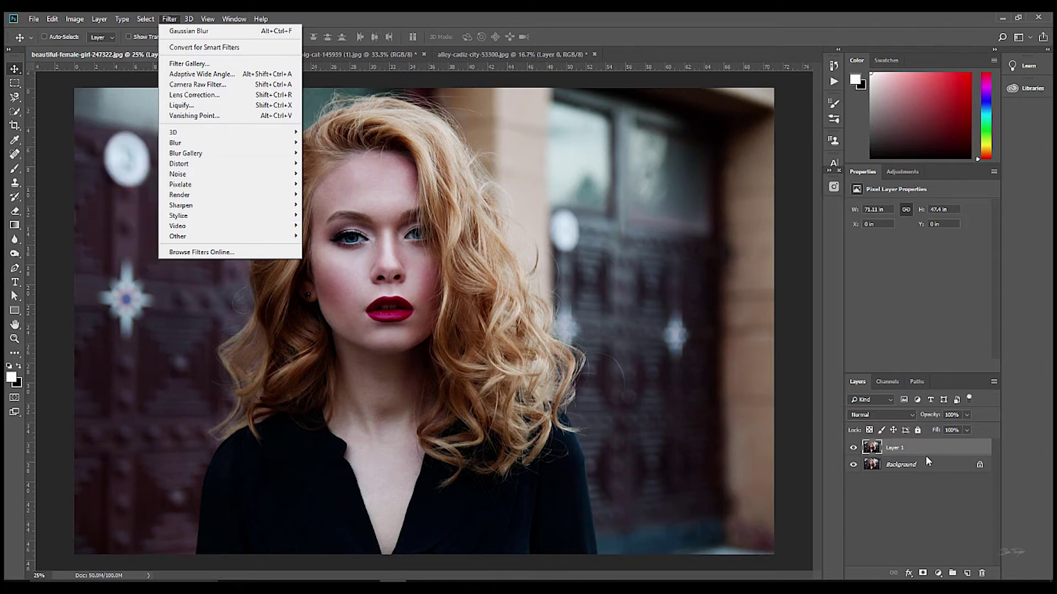
click(682, 136)
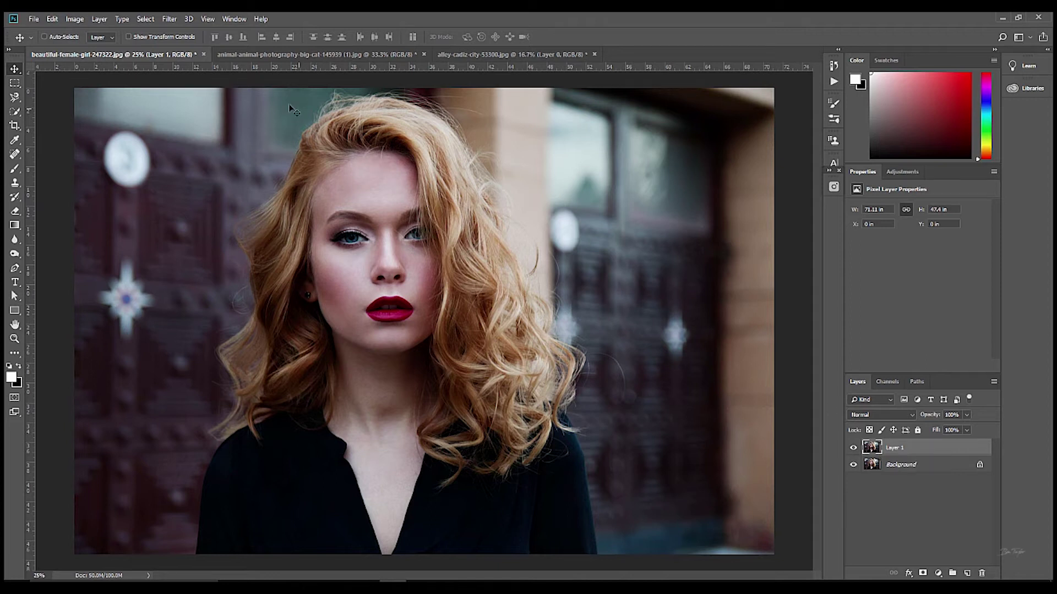
click(167, 20)
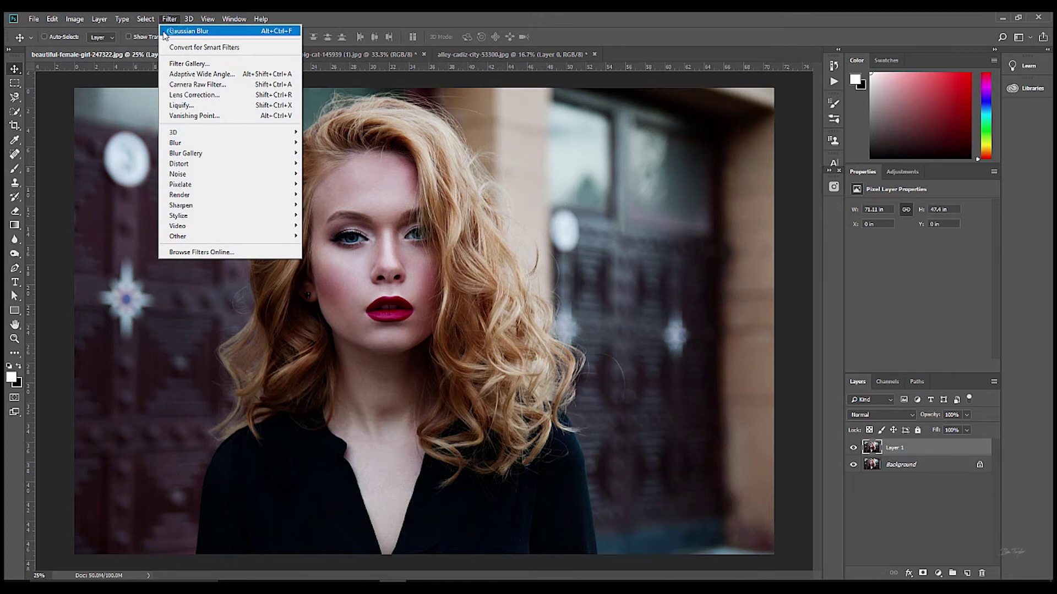
click(186, 32)
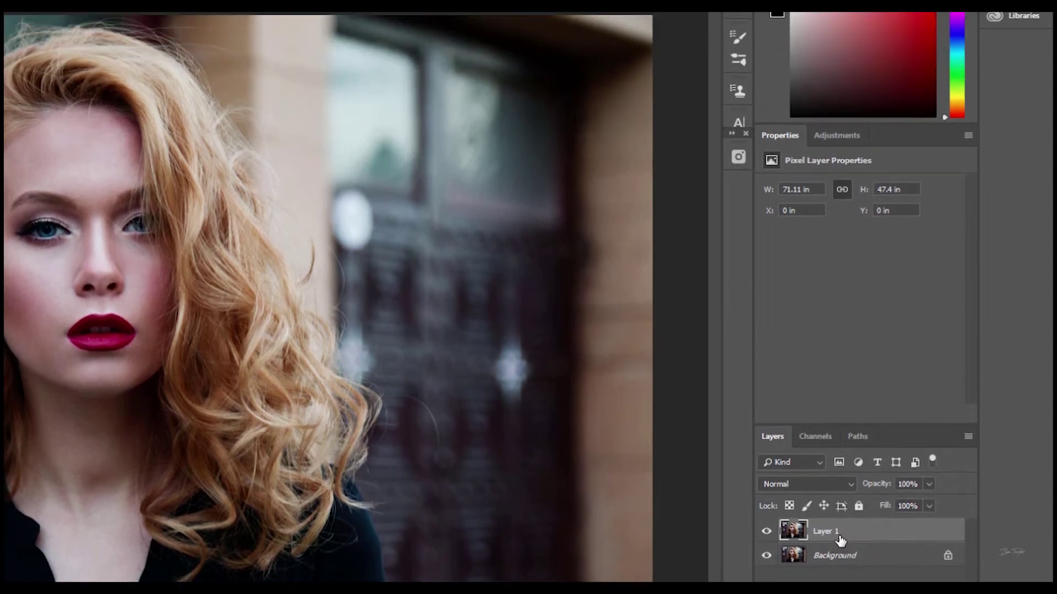
Step: Convert the portrait's Layer 1 to a smart object and add a 16.6-pixel Gaussian Blur
right_click(841, 392)
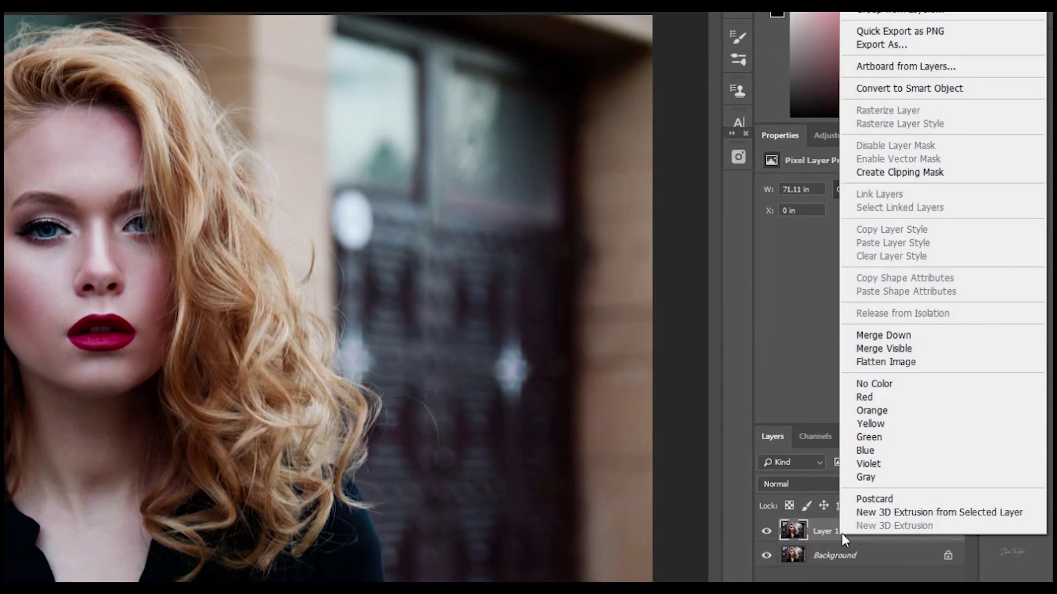
click(956, 92)
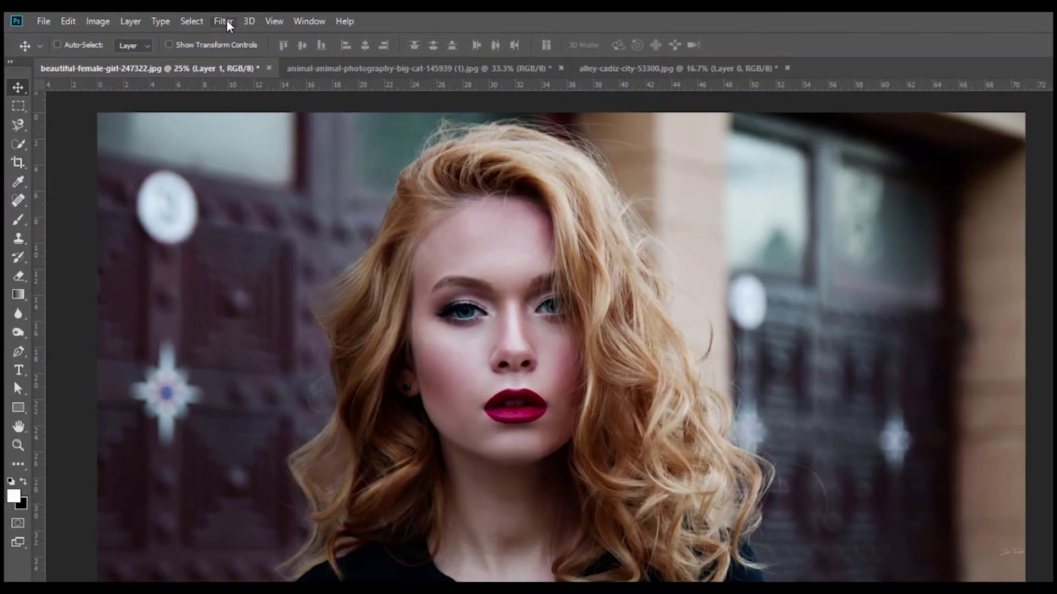
click(225, 22)
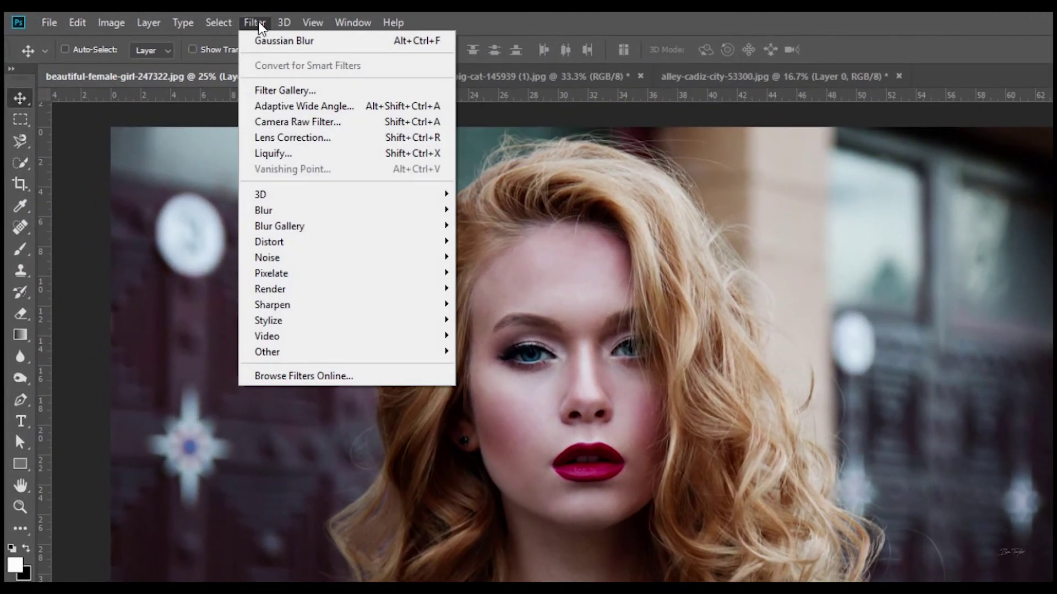
mouse_move(273, 212)
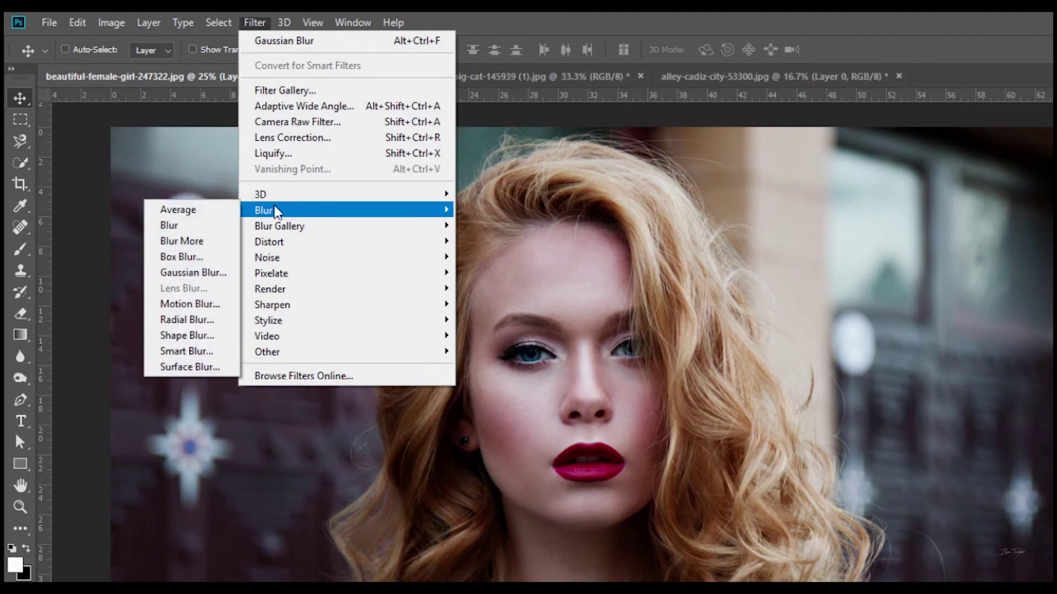
click(191, 273)
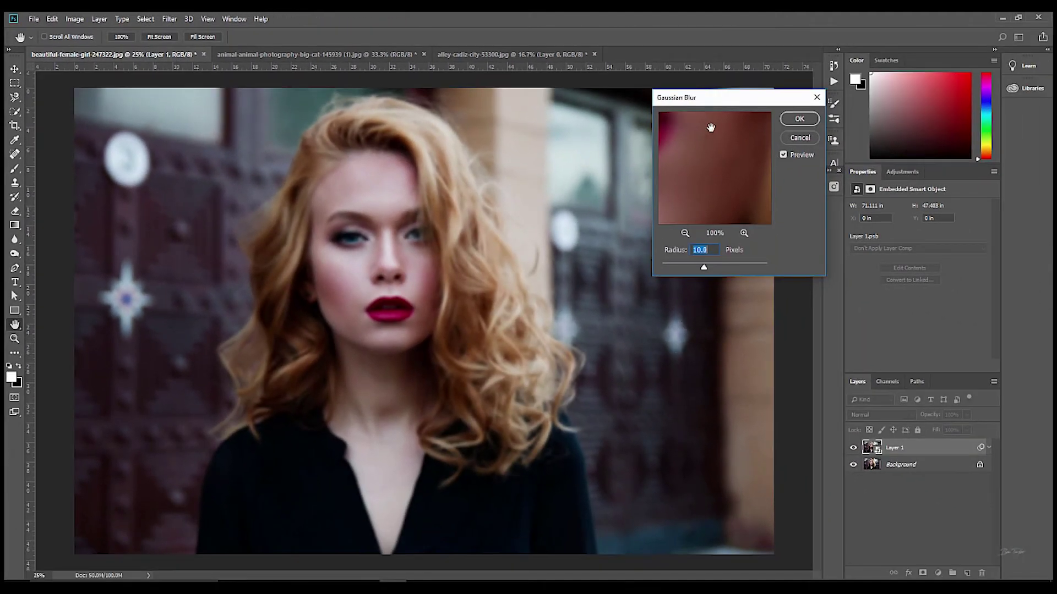
drag(718, 99, 682, 95)
drag(669, 266, 671, 264)
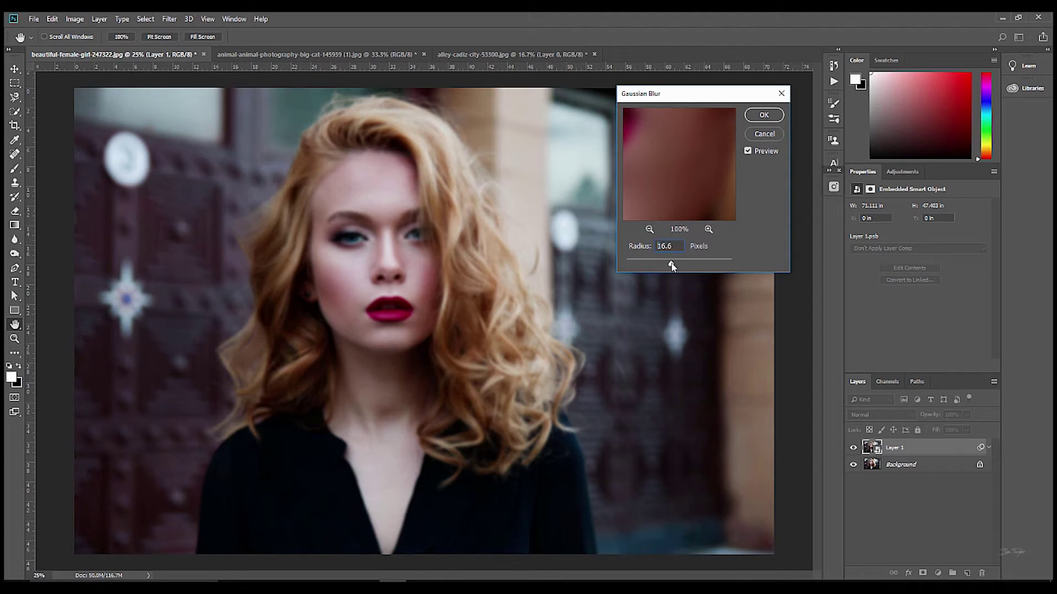
click(764, 115)
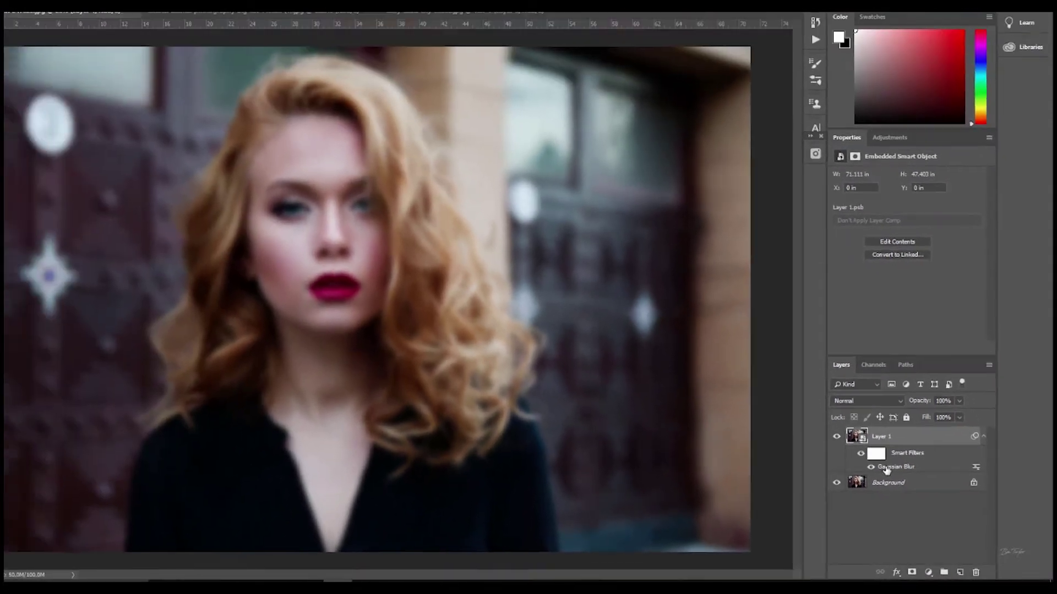
Step: Edit the Gaussian Blur smart filter, lowering its radius from 16.6 to 7.8 pixels
double_click(803, 410)
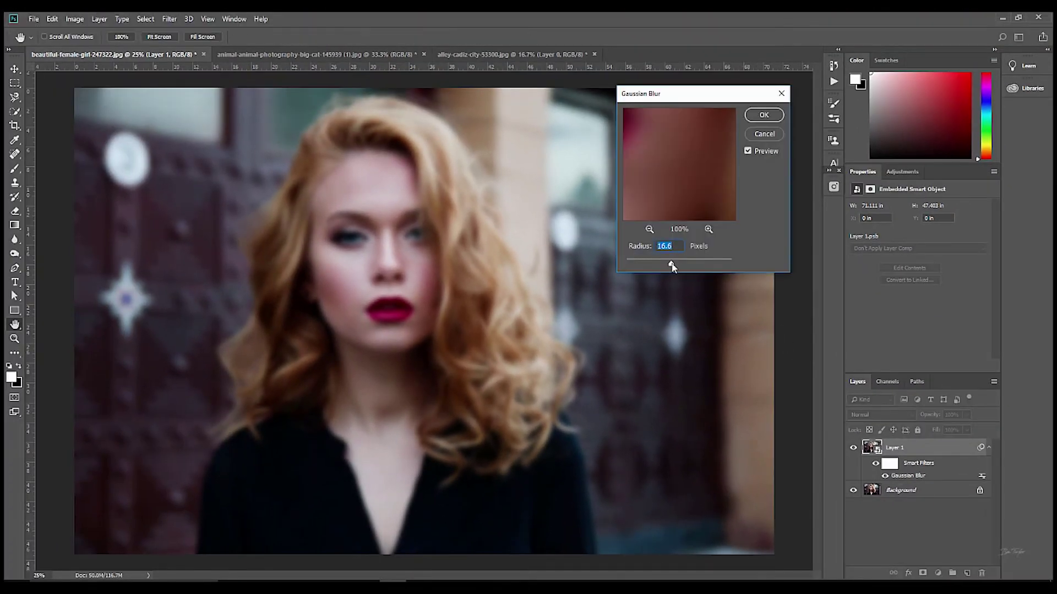
mouse_move(671, 267)
mouse_down()
mouse_move(663, 267)
mouse_move(672, 267)
mouse_up()
click(763, 116)
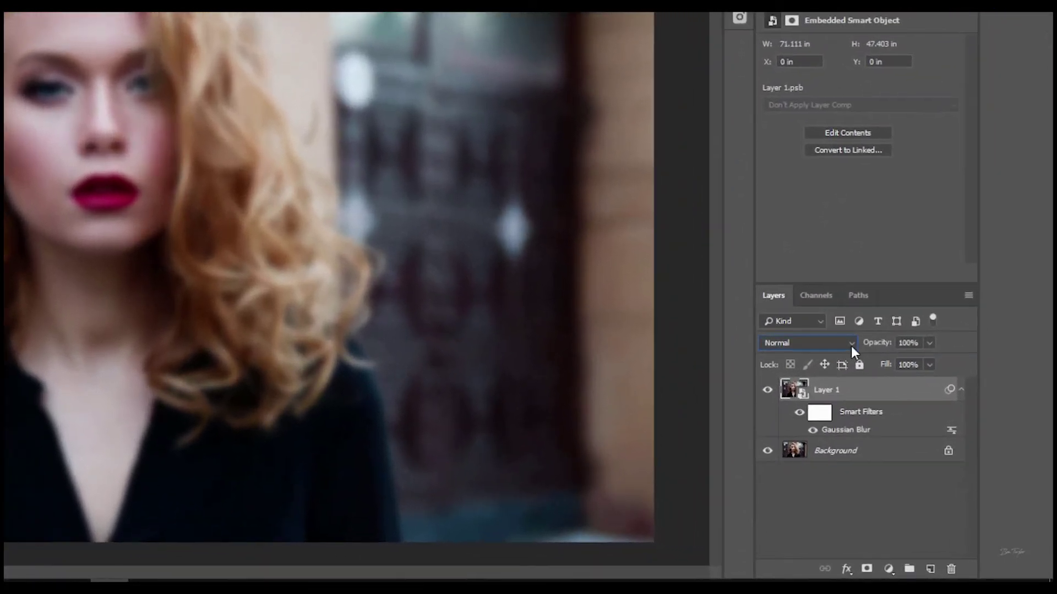
Step: Set the portrait's Layer 1 to Soft Light blending at 80% opacity
click(850, 345)
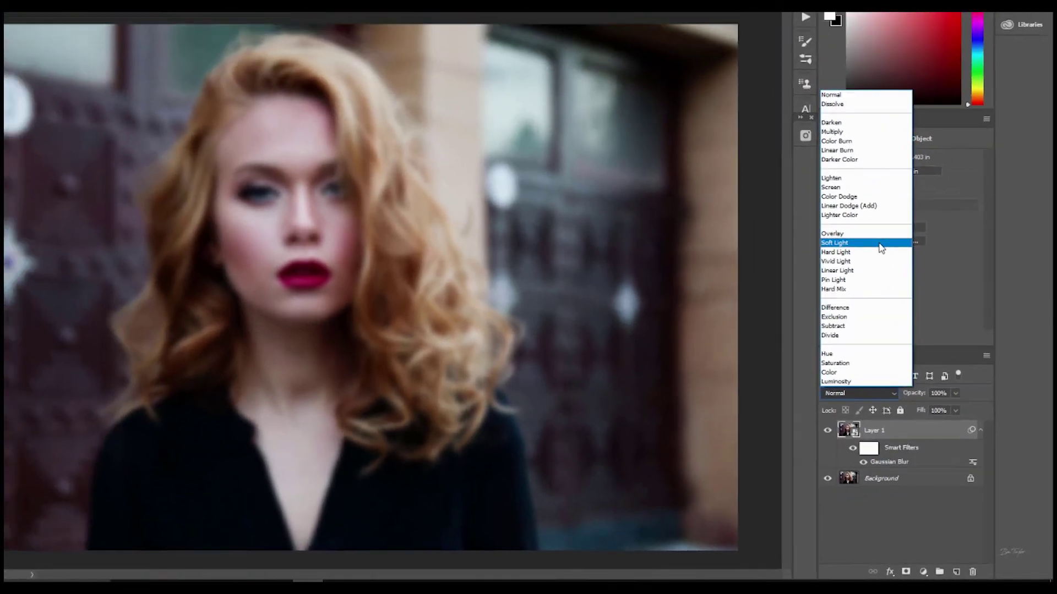
click(834, 154)
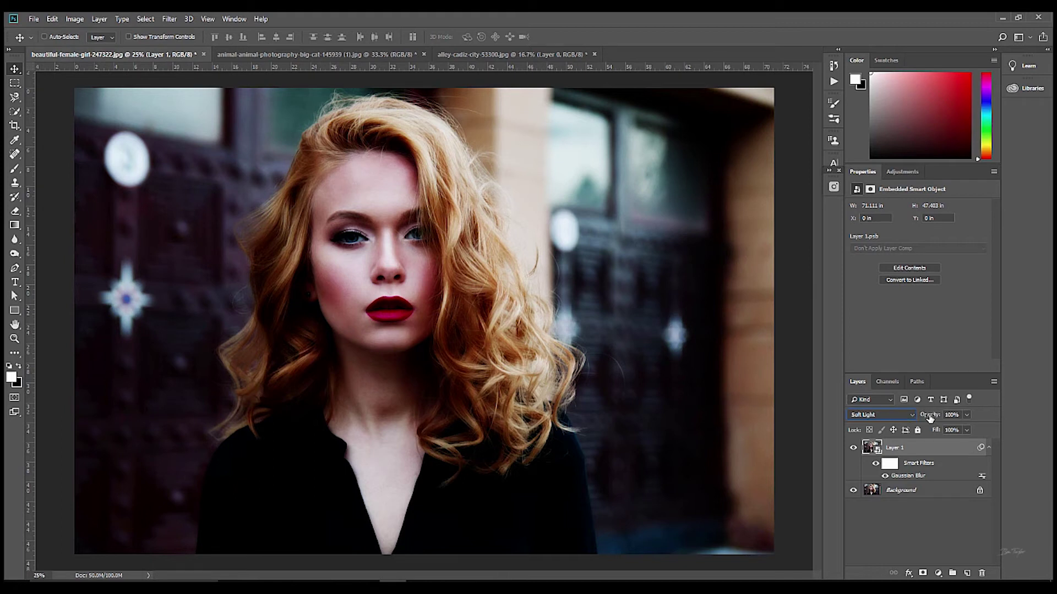
drag(929, 418, 903, 417)
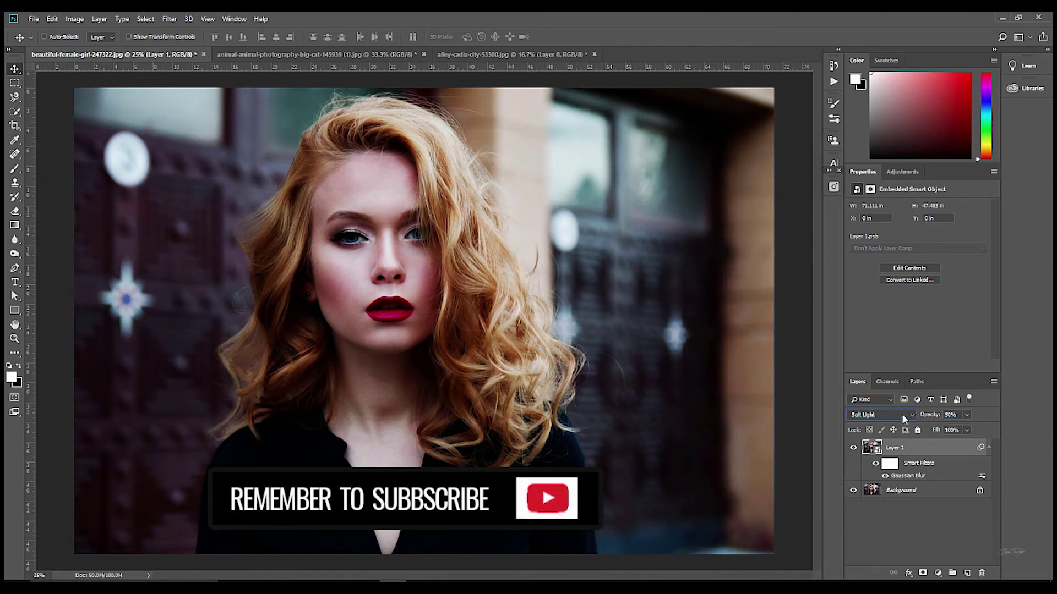
Step: Hide and reshow Layer 1 to compare the portrait, then switch to the tiger photo
click(853, 449)
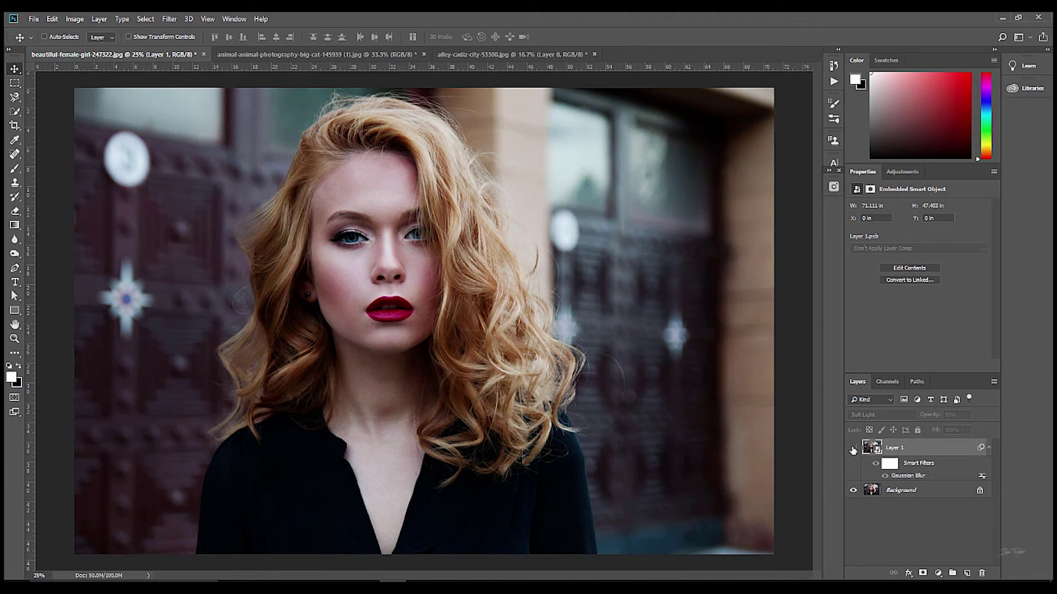
click(853, 449)
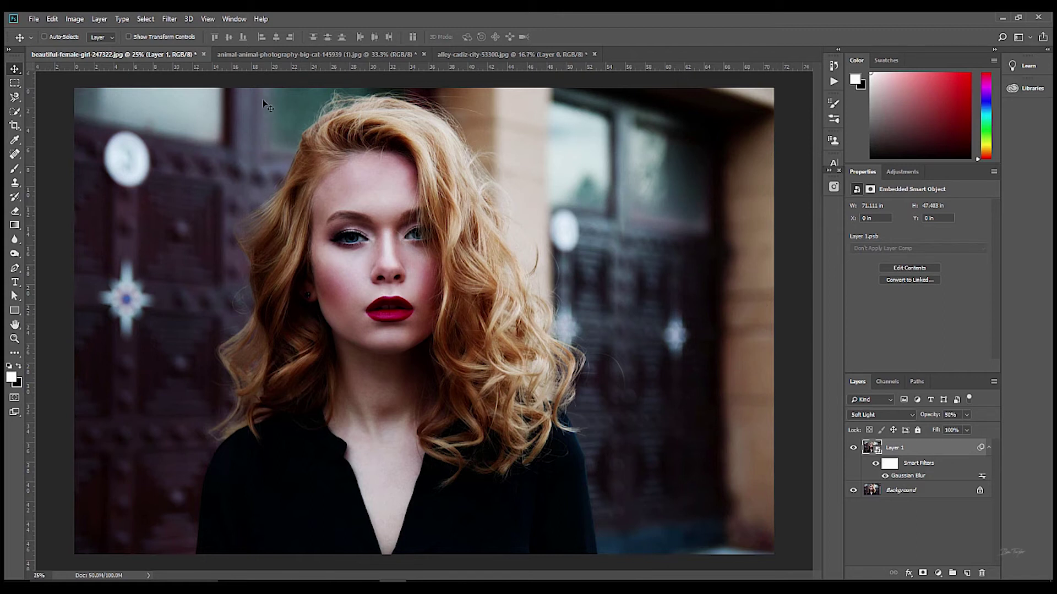
click(262, 54)
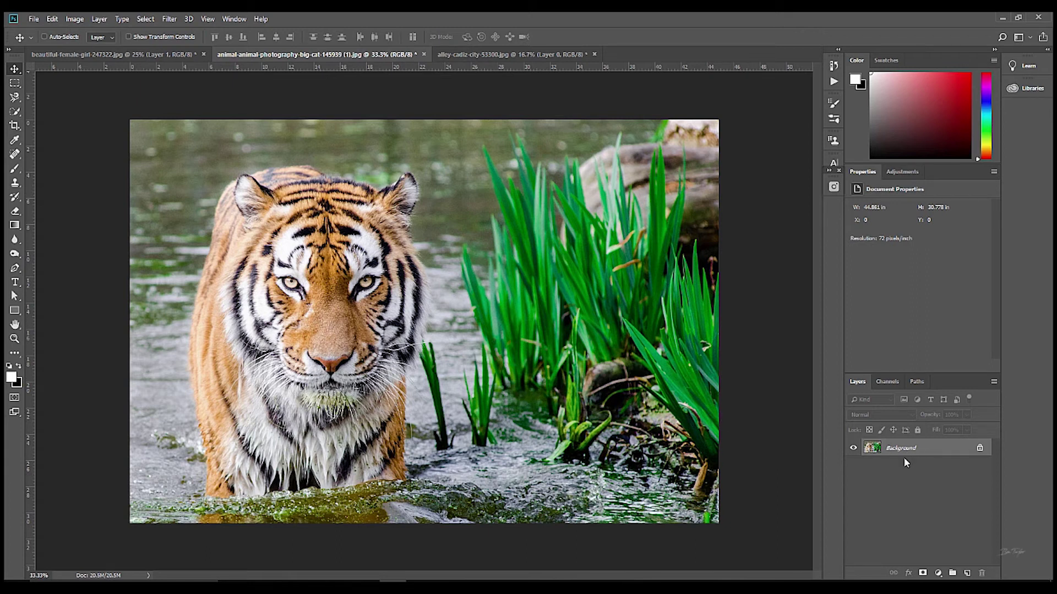
Step: Duplicate the tiger's Background, convert the copy to a smart object, and blur it 12.5 pixels
key(ctrl+j)
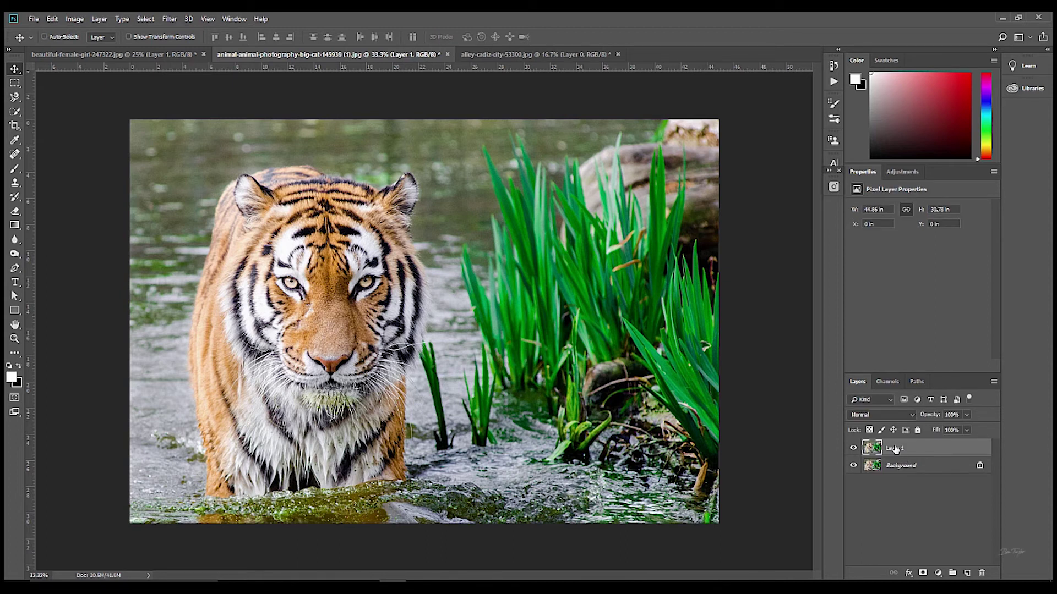
right_click(895, 448)
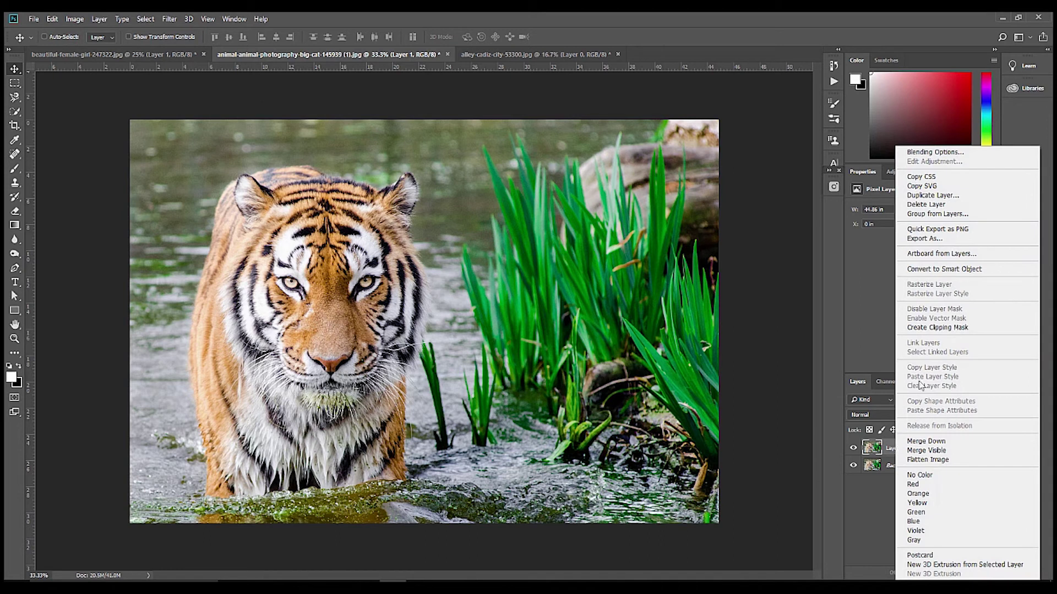
click(964, 269)
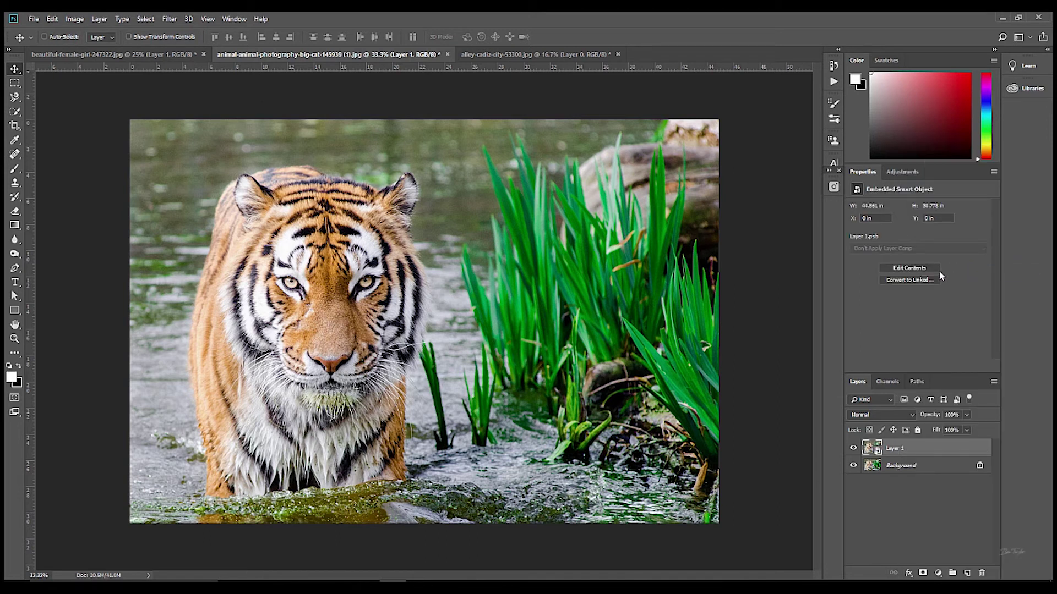
click(174, 19)
mouse_move(175, 147)
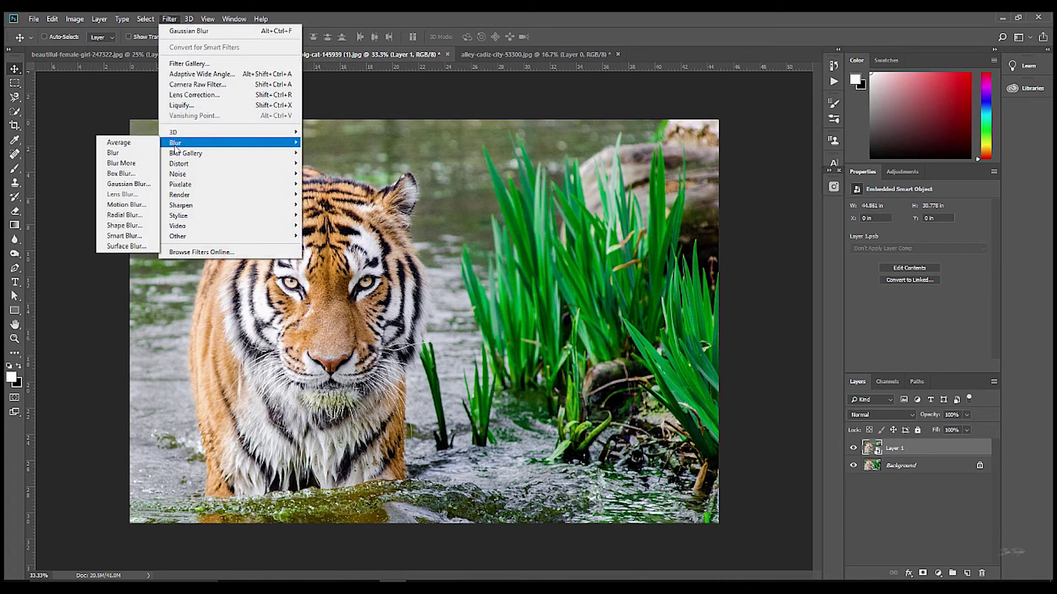
click(123, 185)
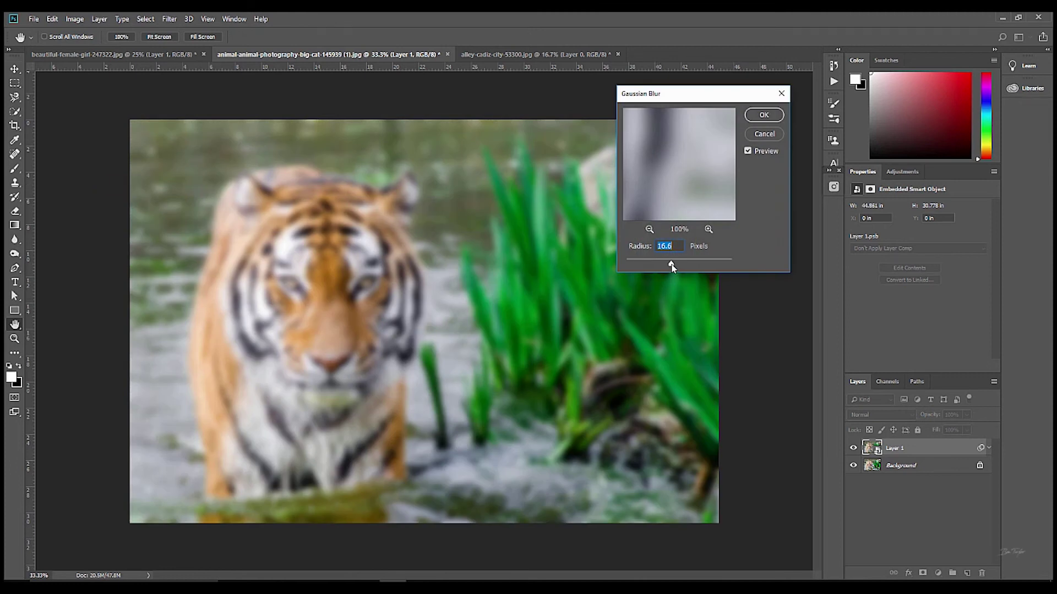
drag(671, 267, 669, 267)
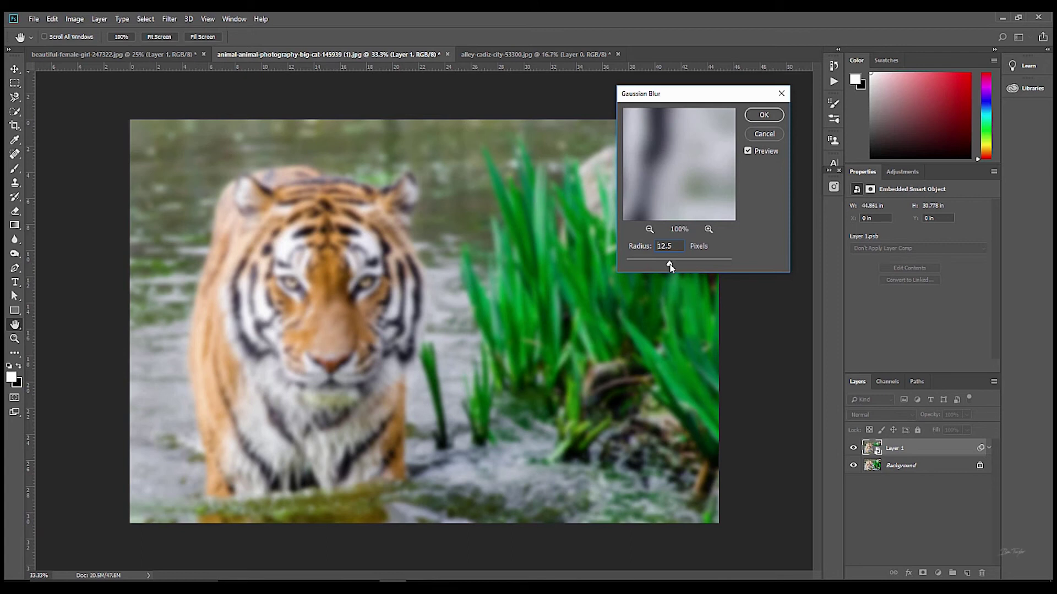
drag(671, 266, 670, 266)
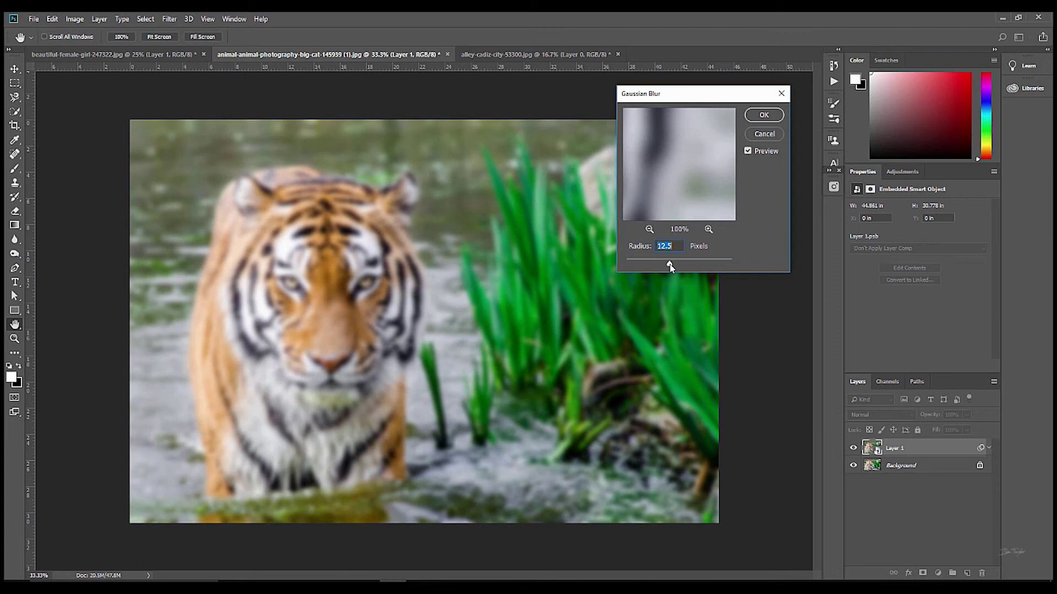
click(765, 115)
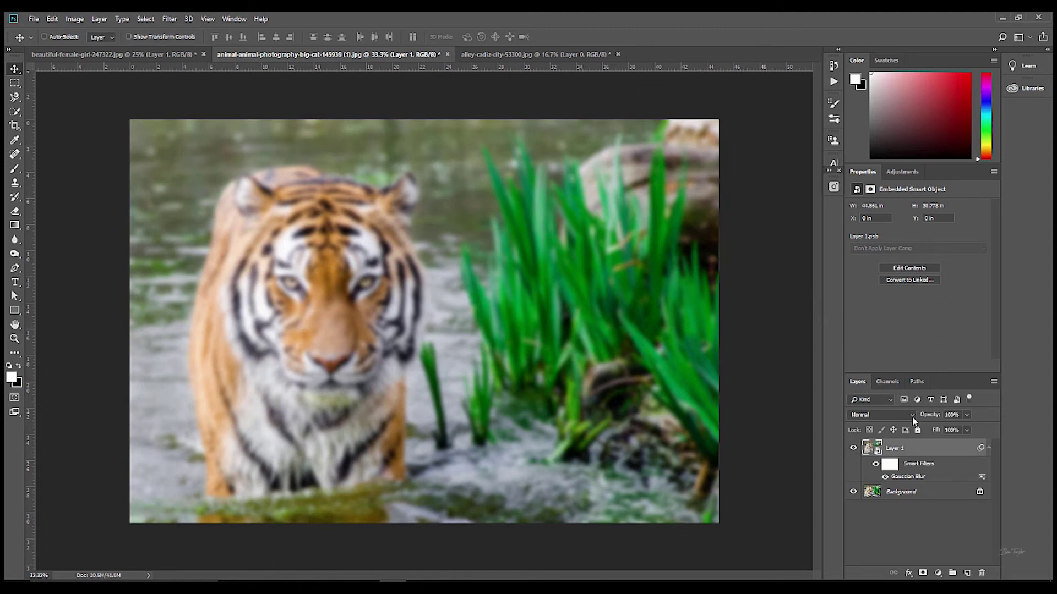
Step: Set the tiger's Layer 1 to Soft Light, compare with it hidden, and settle opacity at 65%
click(912, 419)
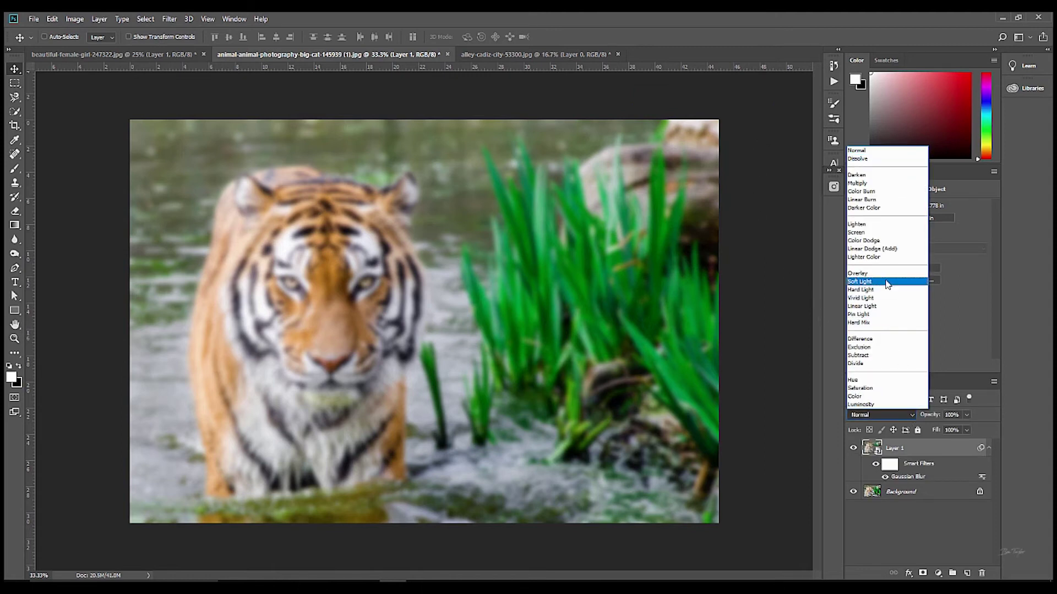
click(887, 282)
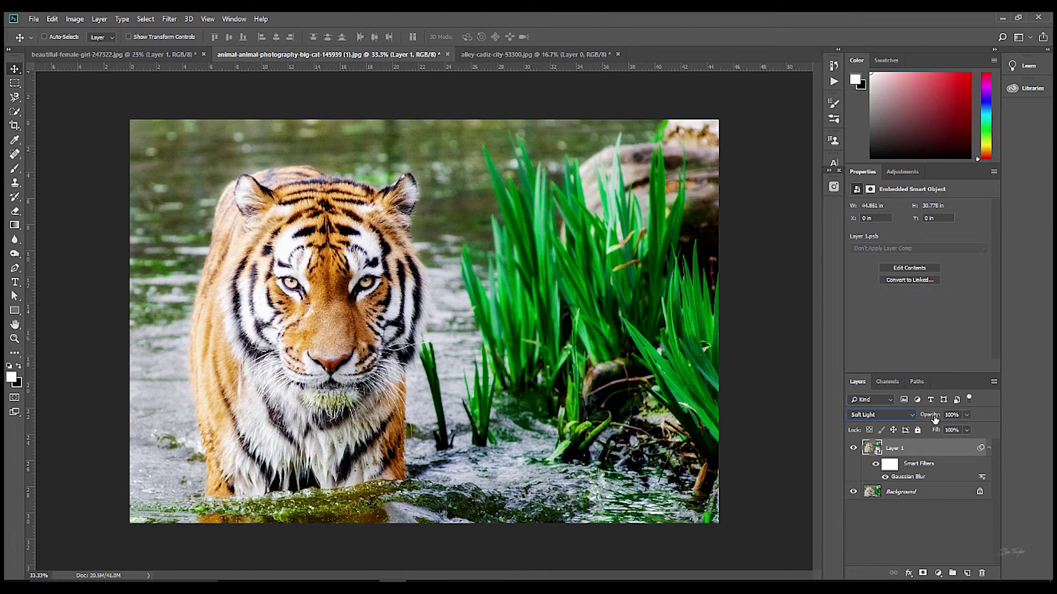
drag(934, 418, 910, 417)
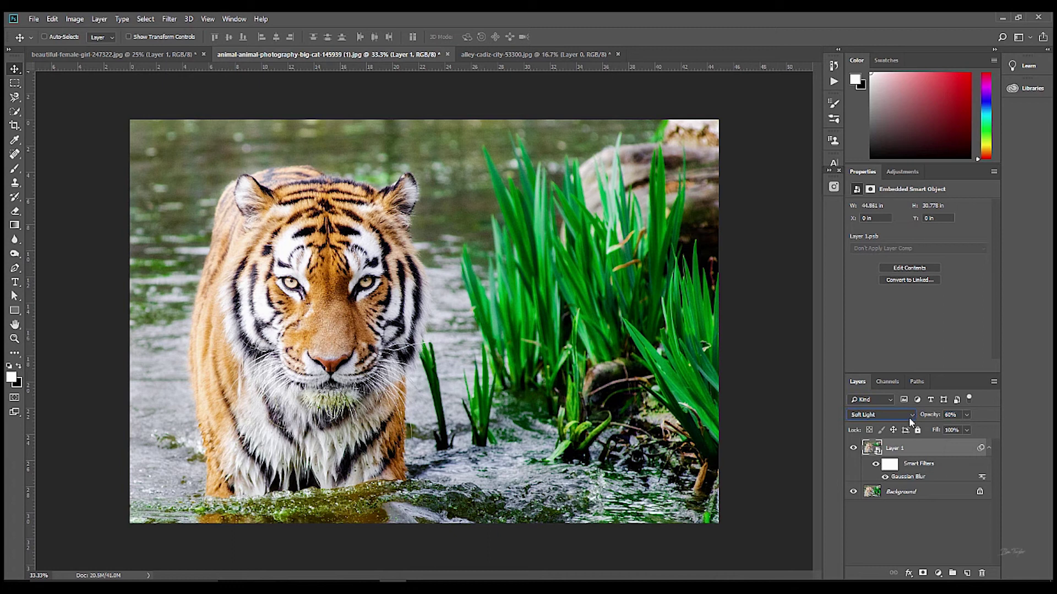
click(853, 449)
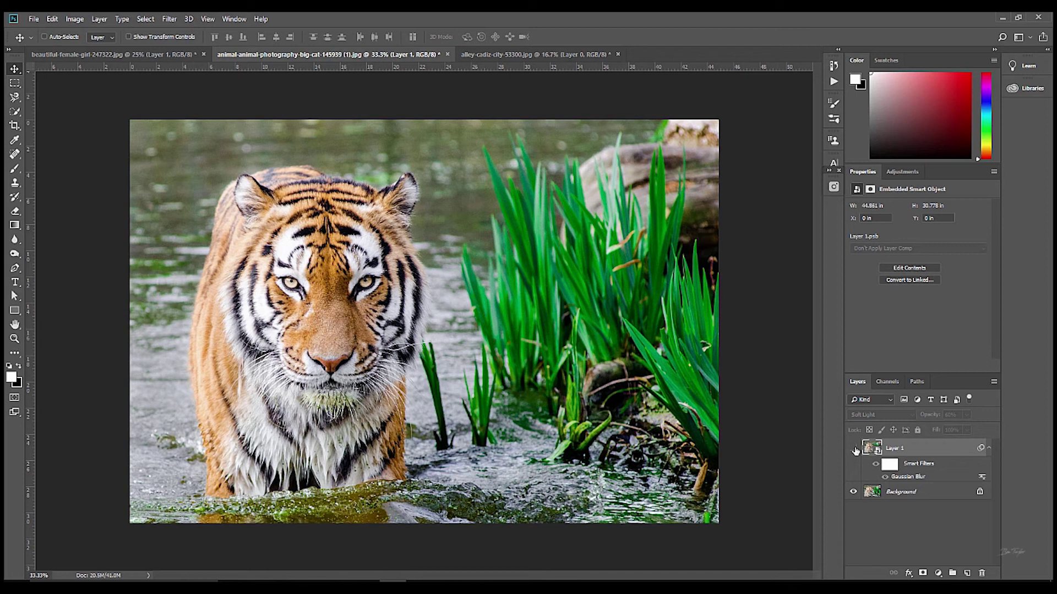
click(854, 450)
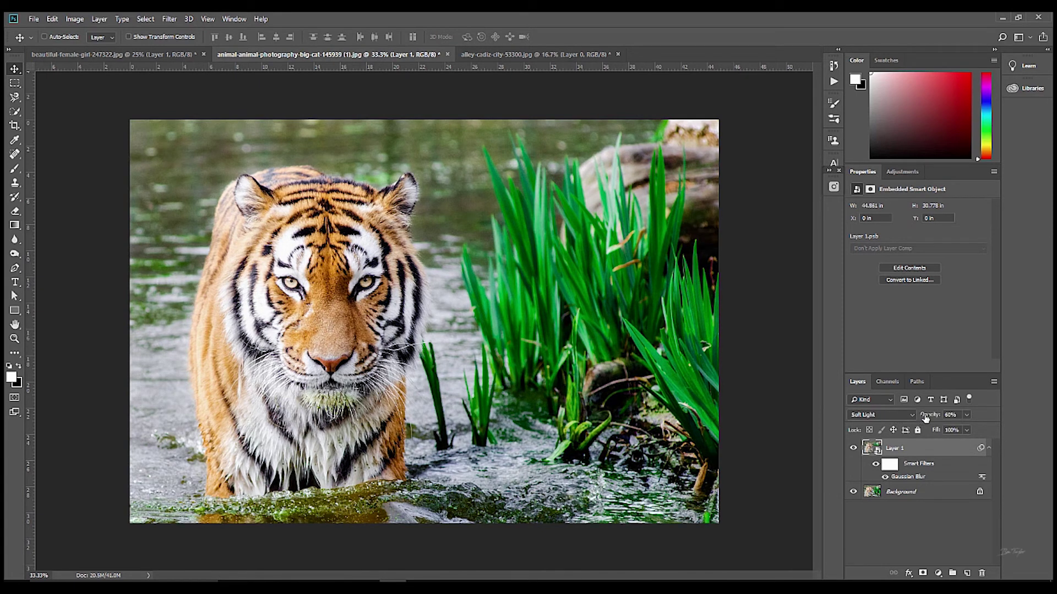
drag(924, 417, 928, 418)
key(Return)
Step: In the street photo, duplicate Layer 0 and convert the copy to a smart object
click(549, 53)
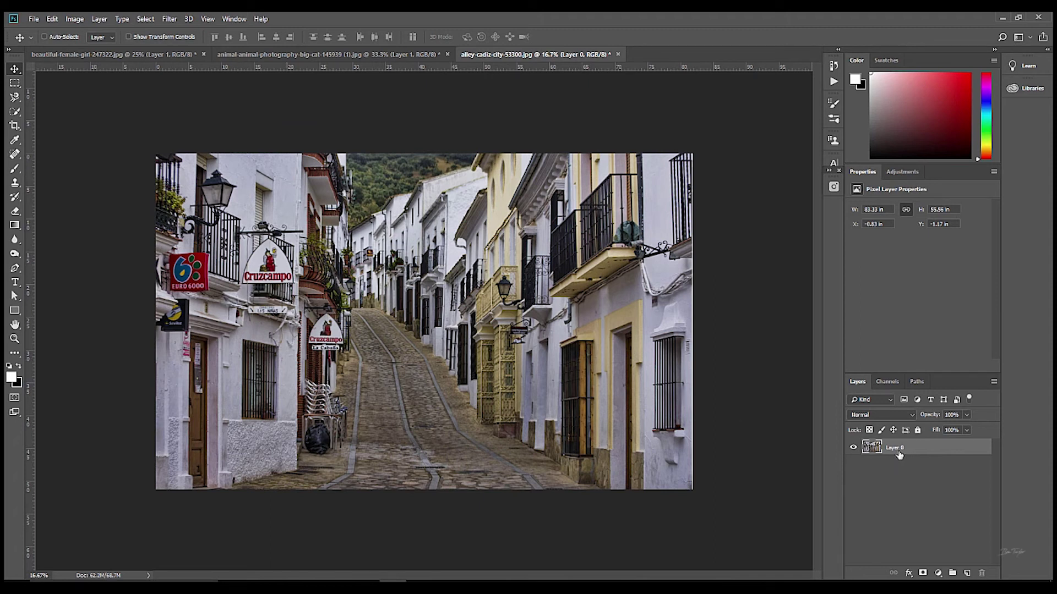
key(ctrl+j)
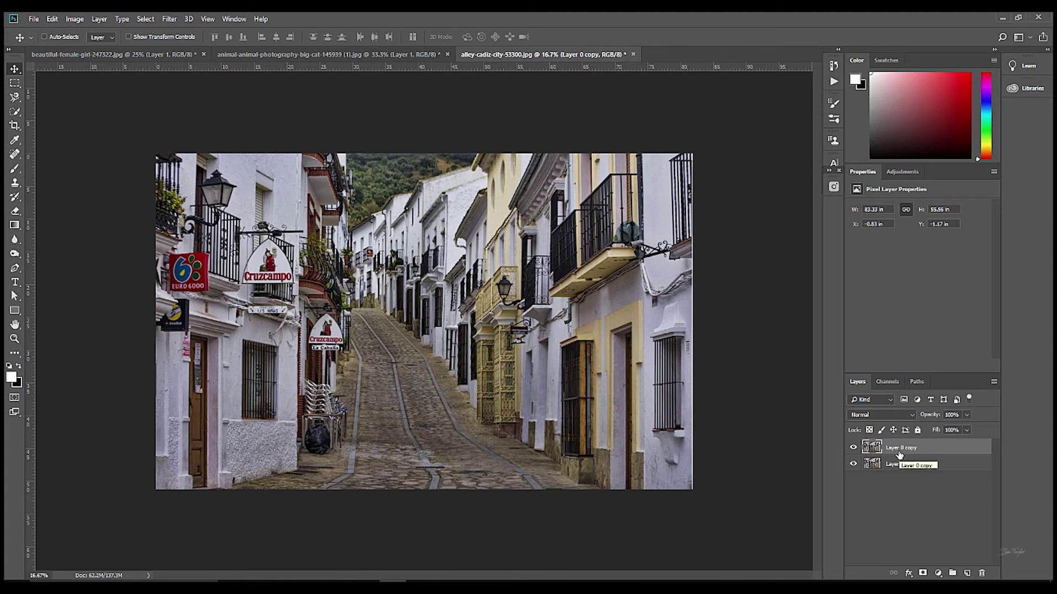
right_click(899, 452)
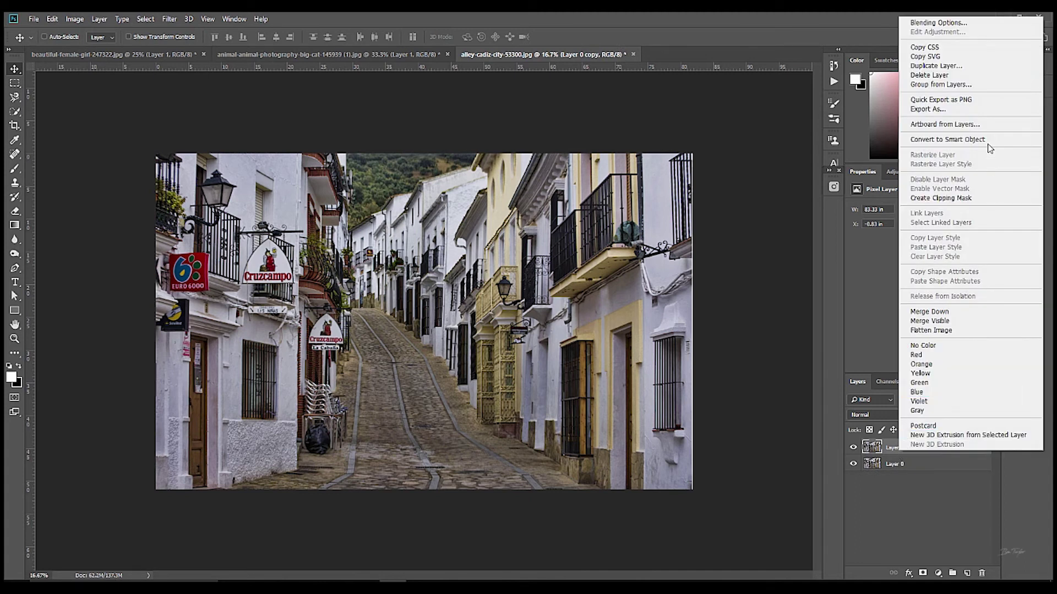
click(988, 142)
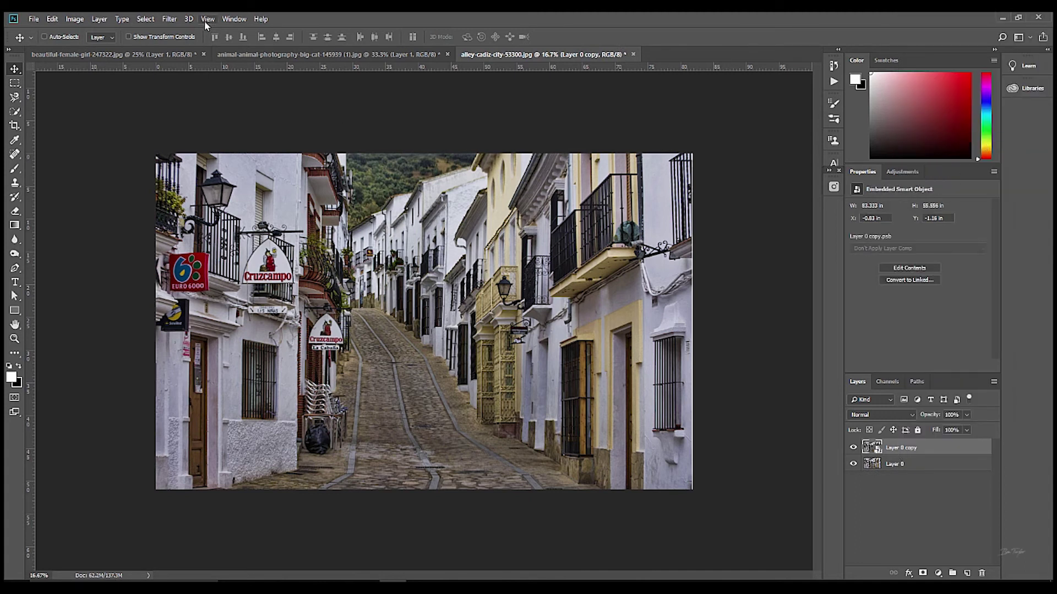
Step: Apply a 10-pixel Gaussian Blur smart filter to the Layer 0 copy
click(169, 19)
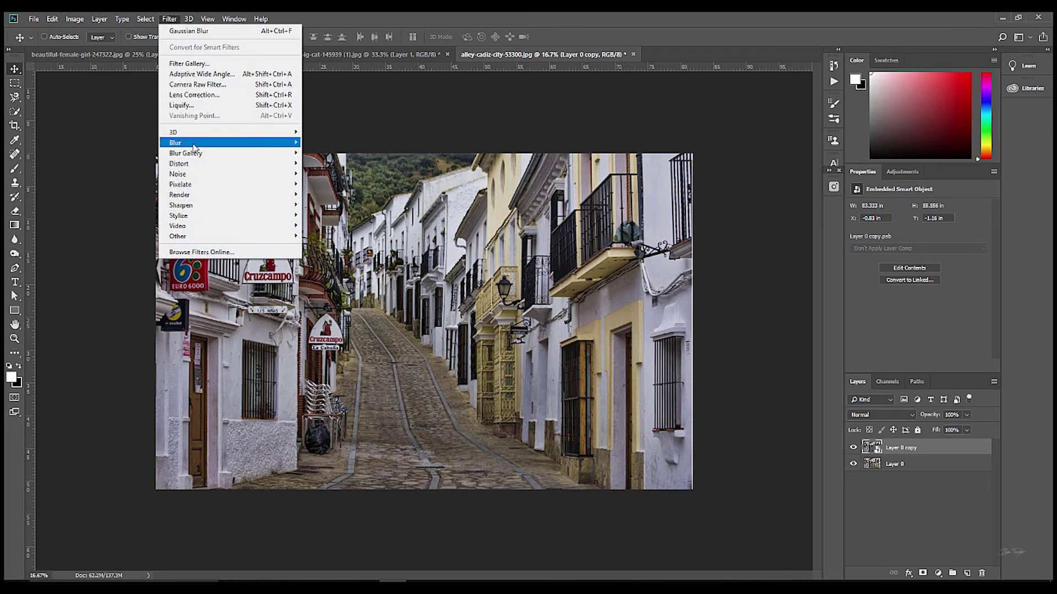
mouse_move(194, 146)
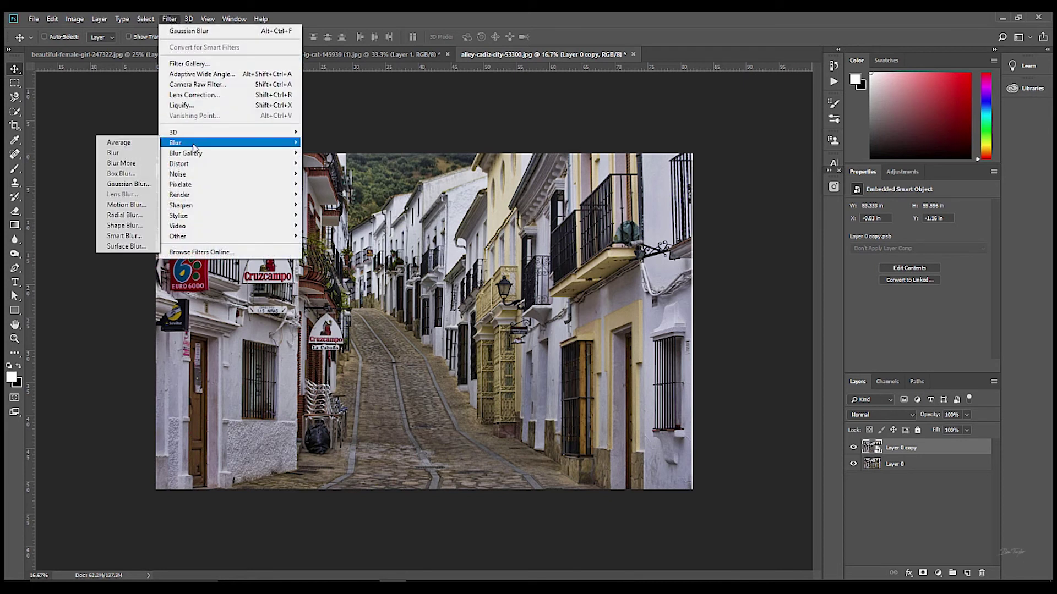
click(126, 183)
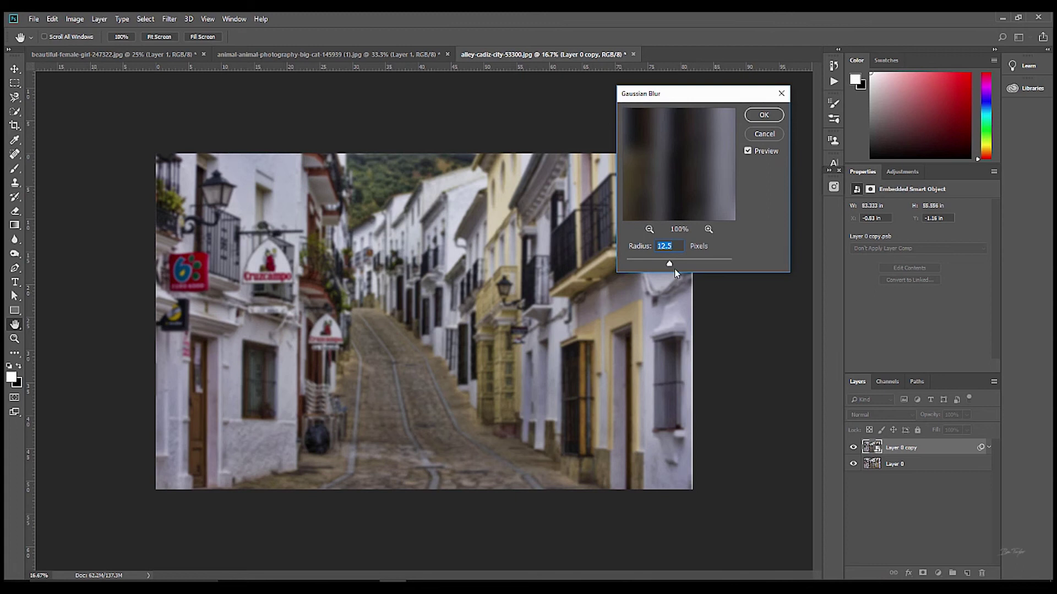
drag(669, 267, 668, 265)
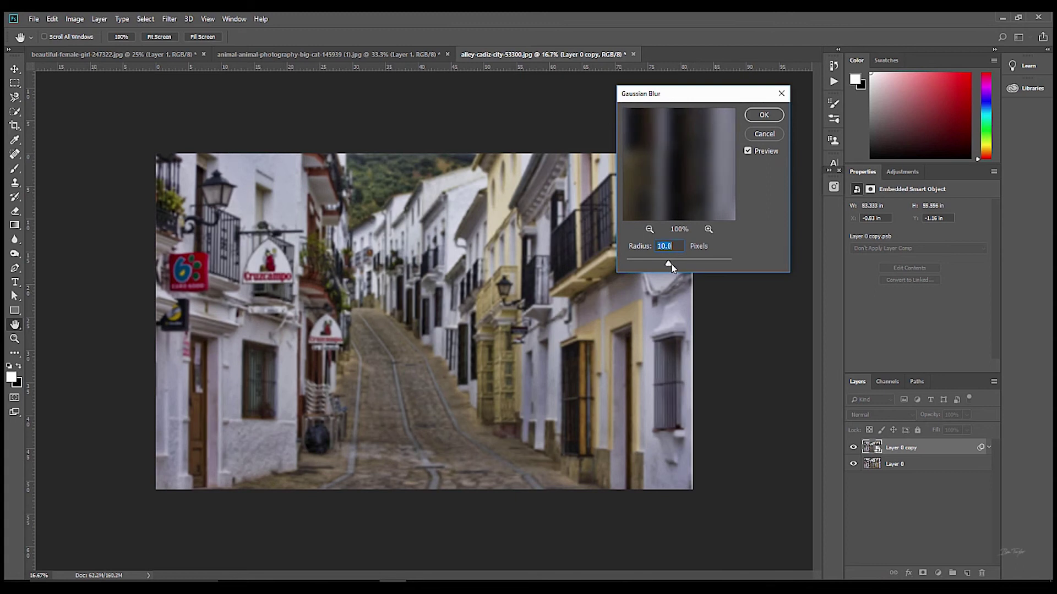
click(766, 115)
key(v)
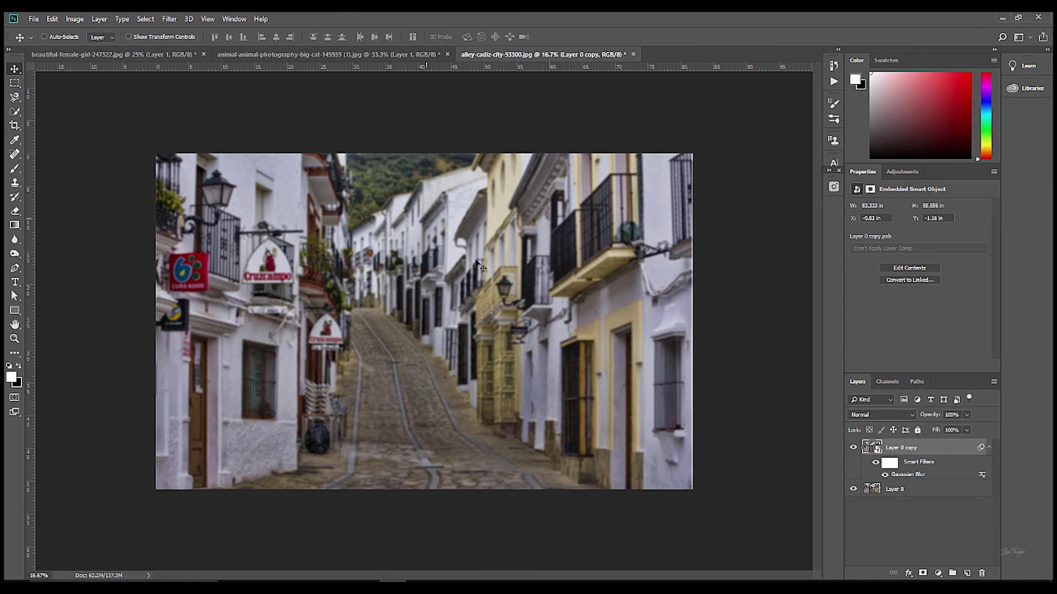
Step: Set Layer 0 copy to Soft Light at 65% opacity, toggling its visibility to compare
click(910, 415)
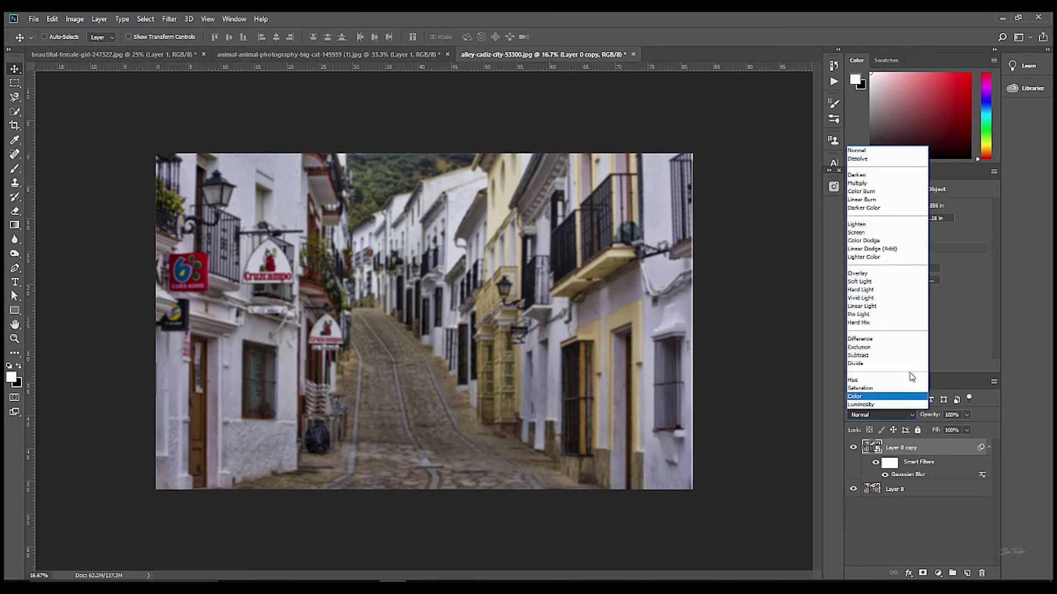
click(884, 282)
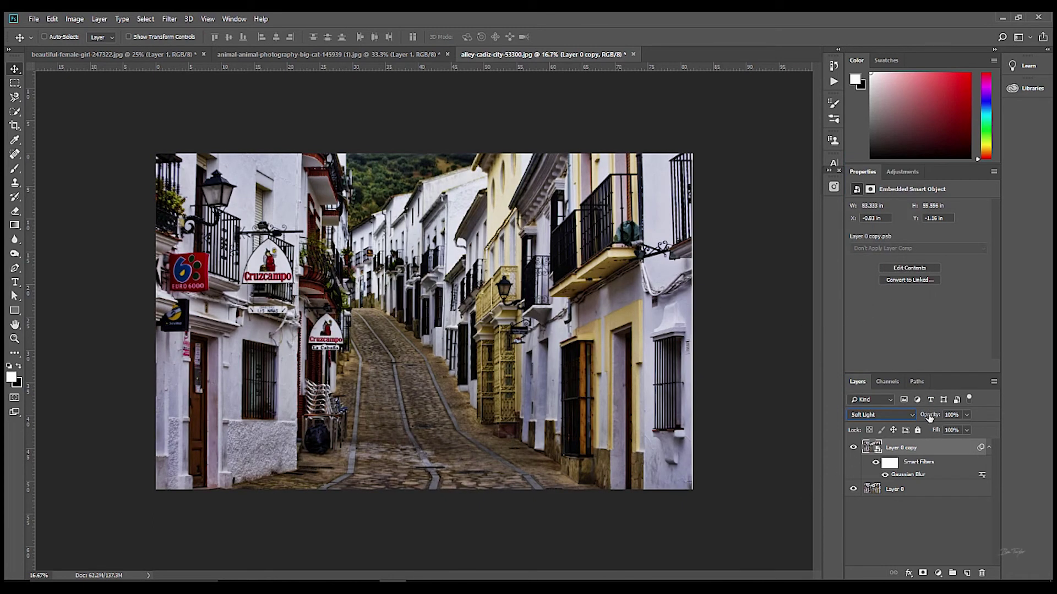
drag(929, 418, 911, 416)
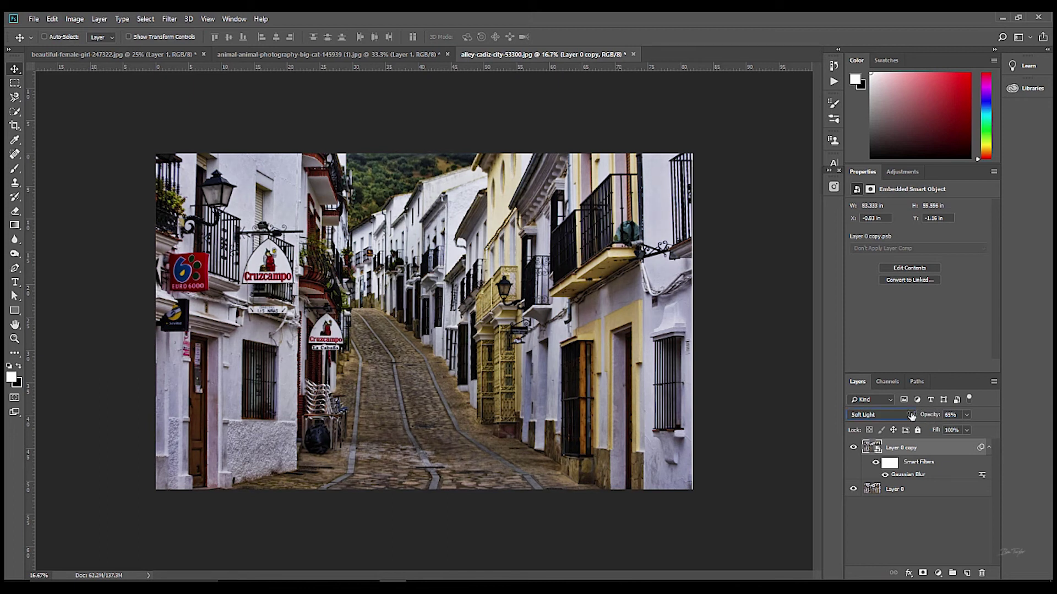
click(854, 448)
click(853, 449)
Step: Add an Exposure adjustment layer to the street photo with exposure at +0.28
click(903, 172)
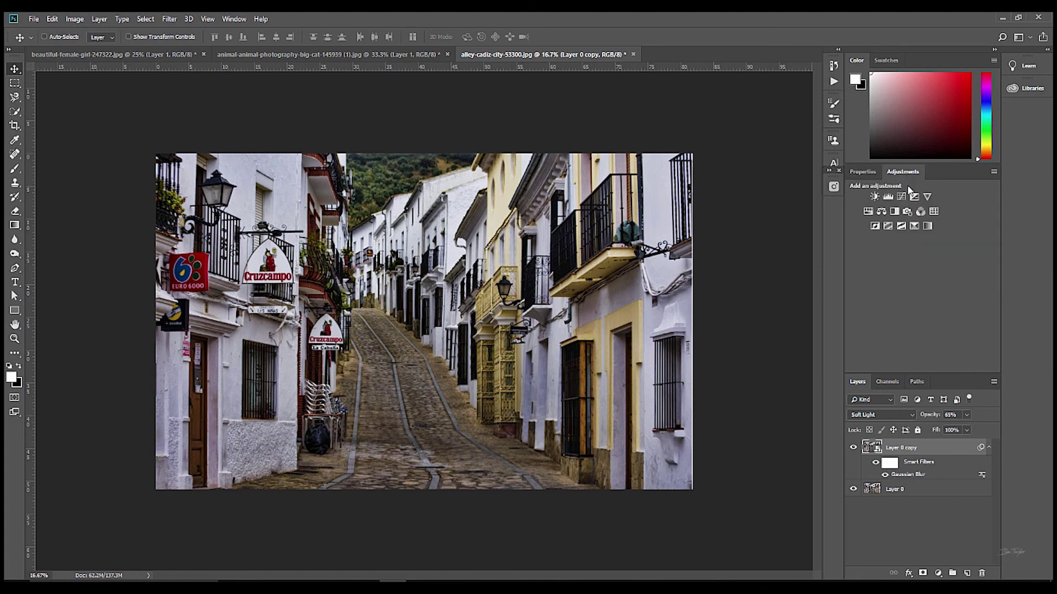
click(915, 196)
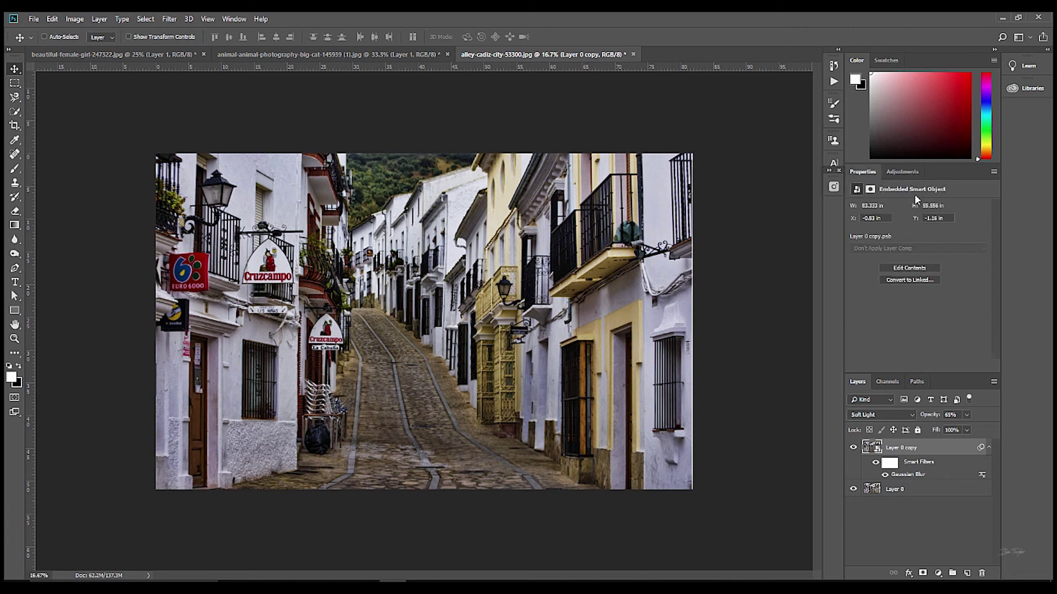
drag(918, 237, 922, 240)
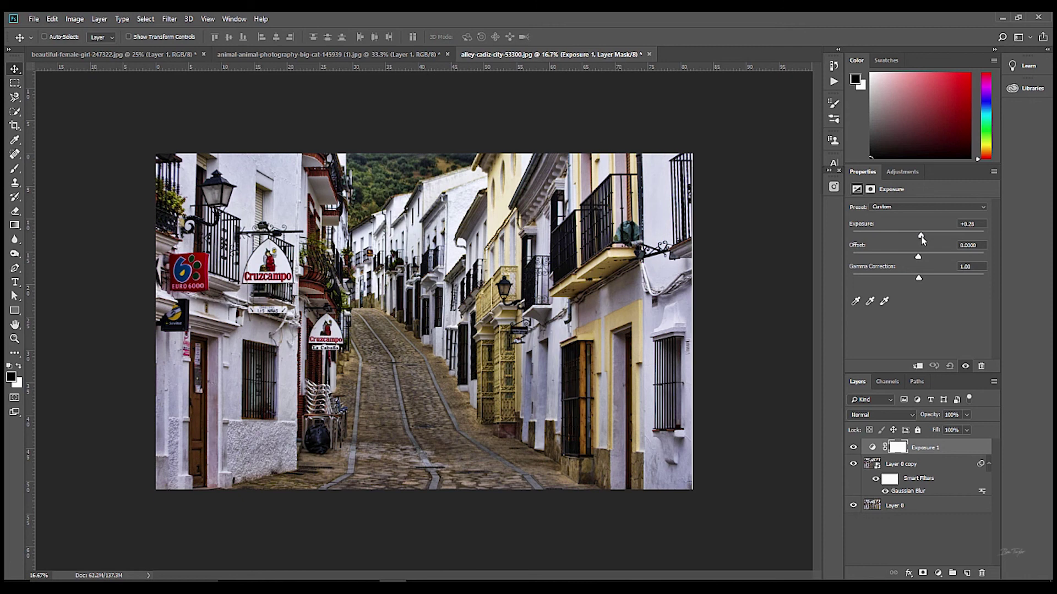